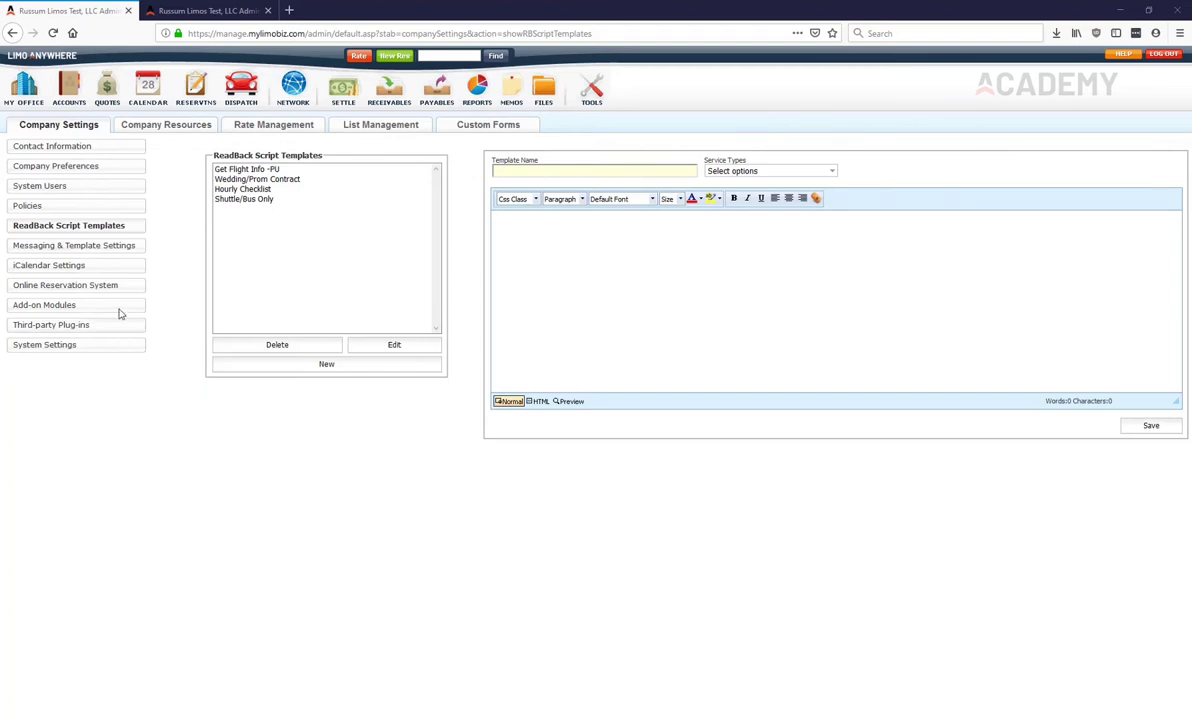
Step: Show the Company Preferences Reservations section and highlight the ReadBack script first-save and all-saves options
left_click(51, 166)
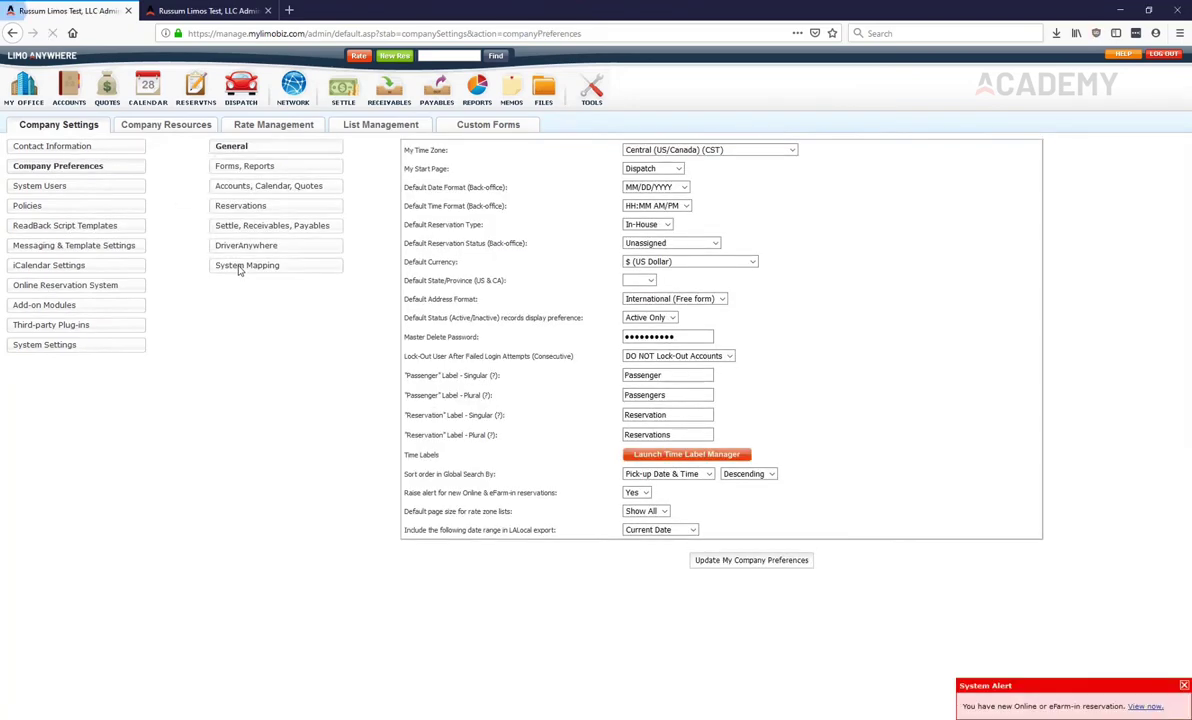
left_click(246, 208)
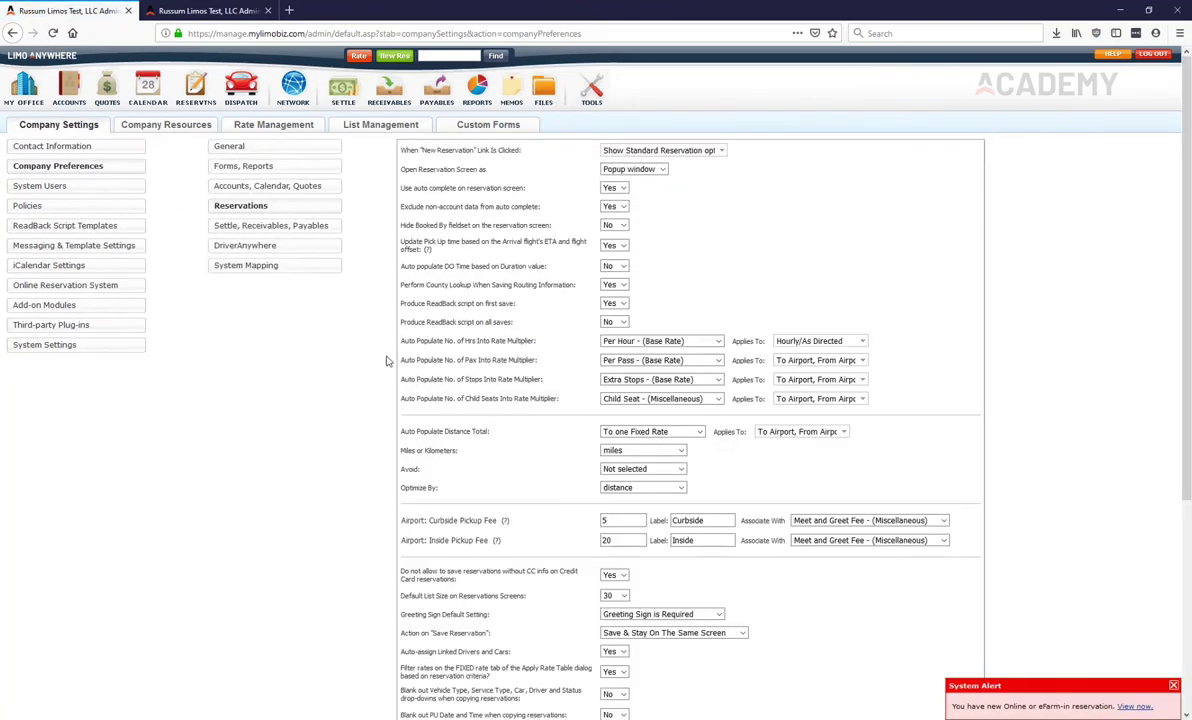
left_click_drag(405, 303, 528, 310)
left_click_drag(414, 322, 486, 325)
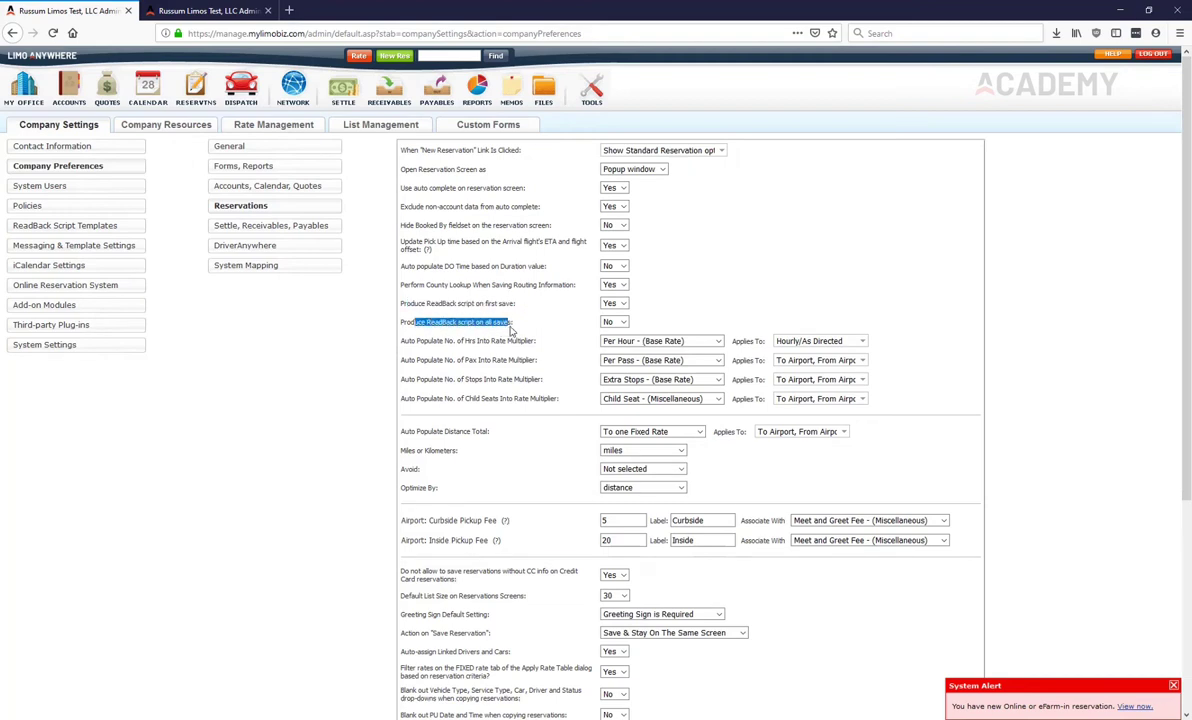
left_click(545, 319)
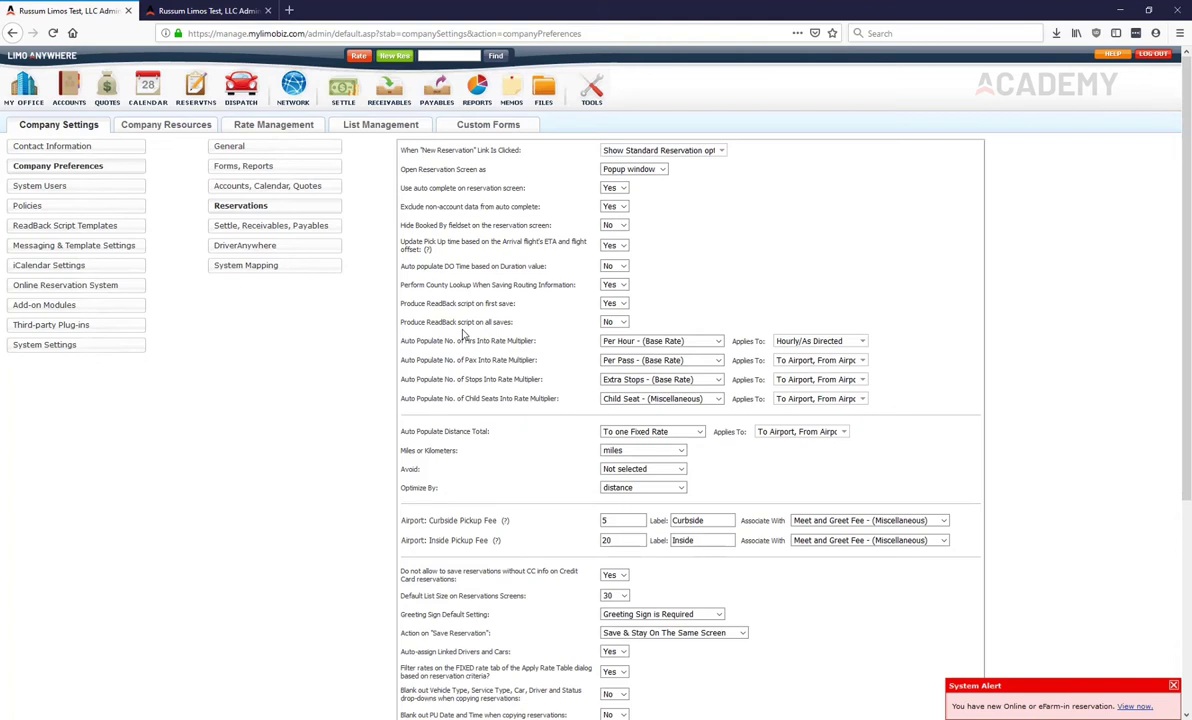
Step: Return to ReadBack Script Templates and review the Service Types choices without selecting any
left_click(47, 230)
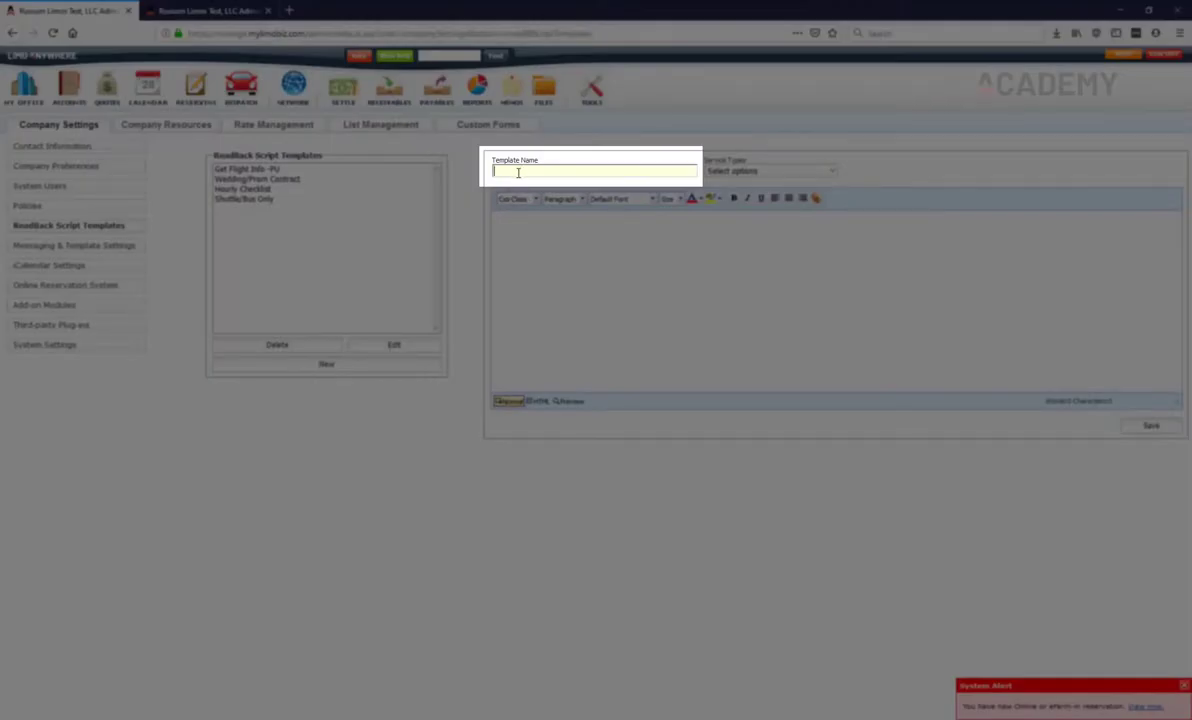
left_click(768, 172)
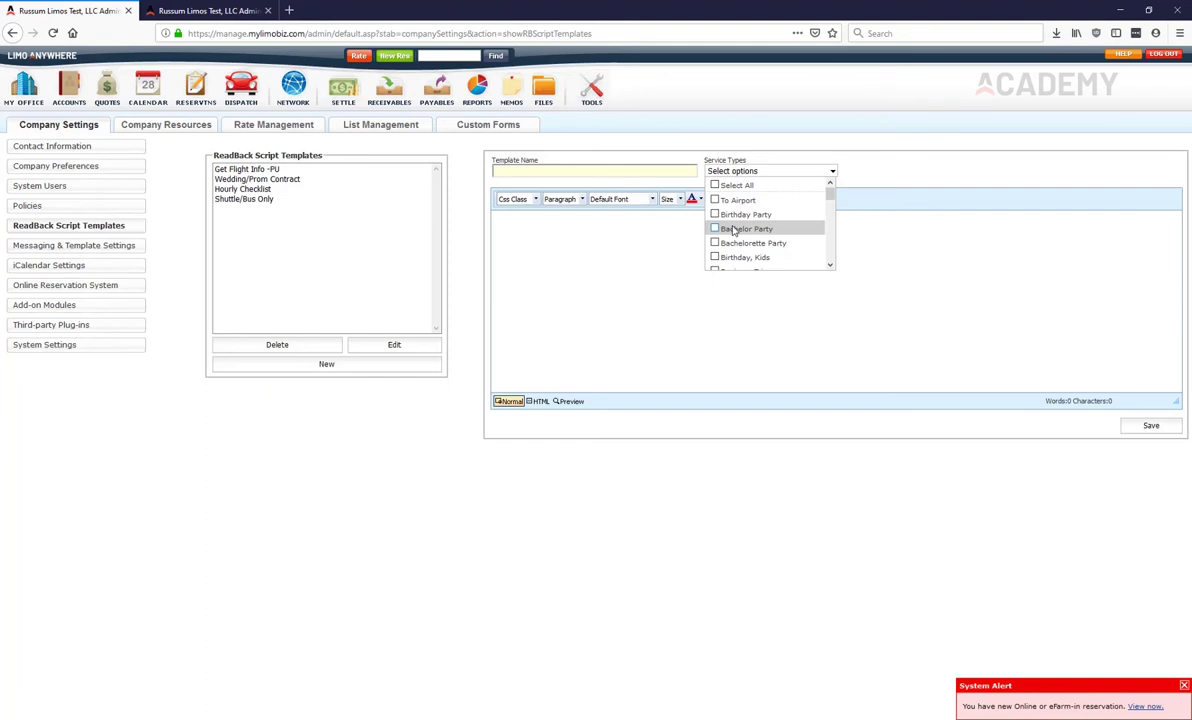
left_click(612, 216)
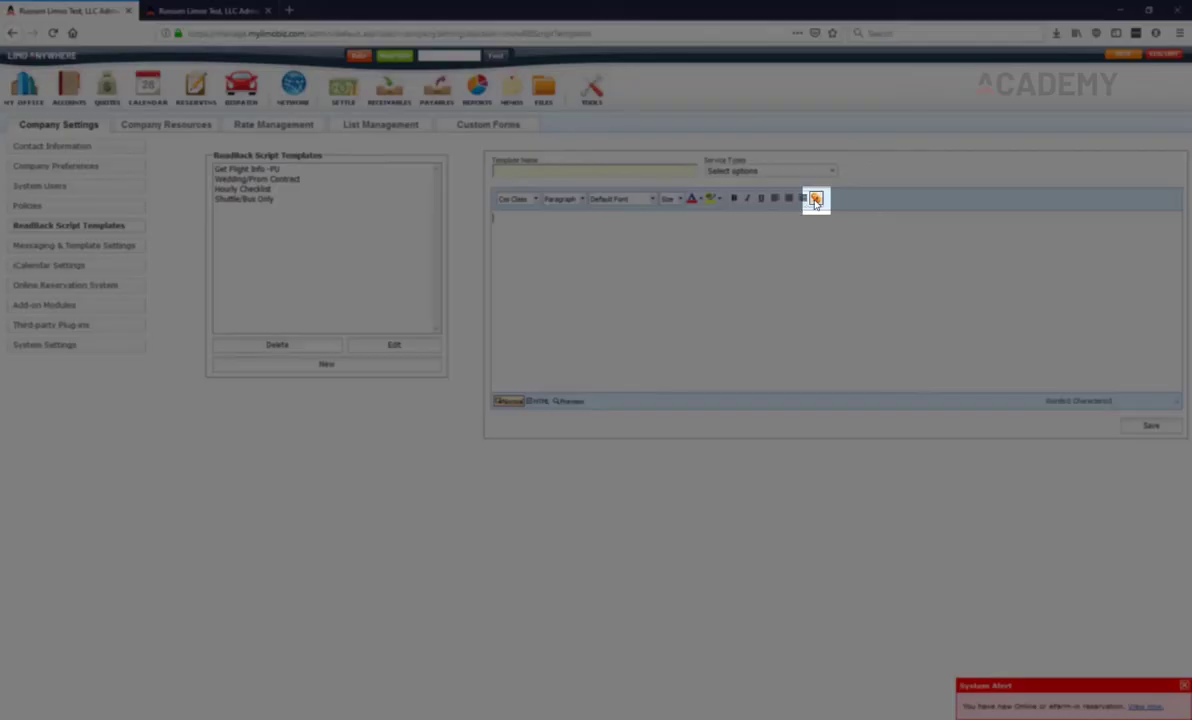
Step: Browse the full list of Trip Tags available for scripts, then close it
left_click(816, 198)
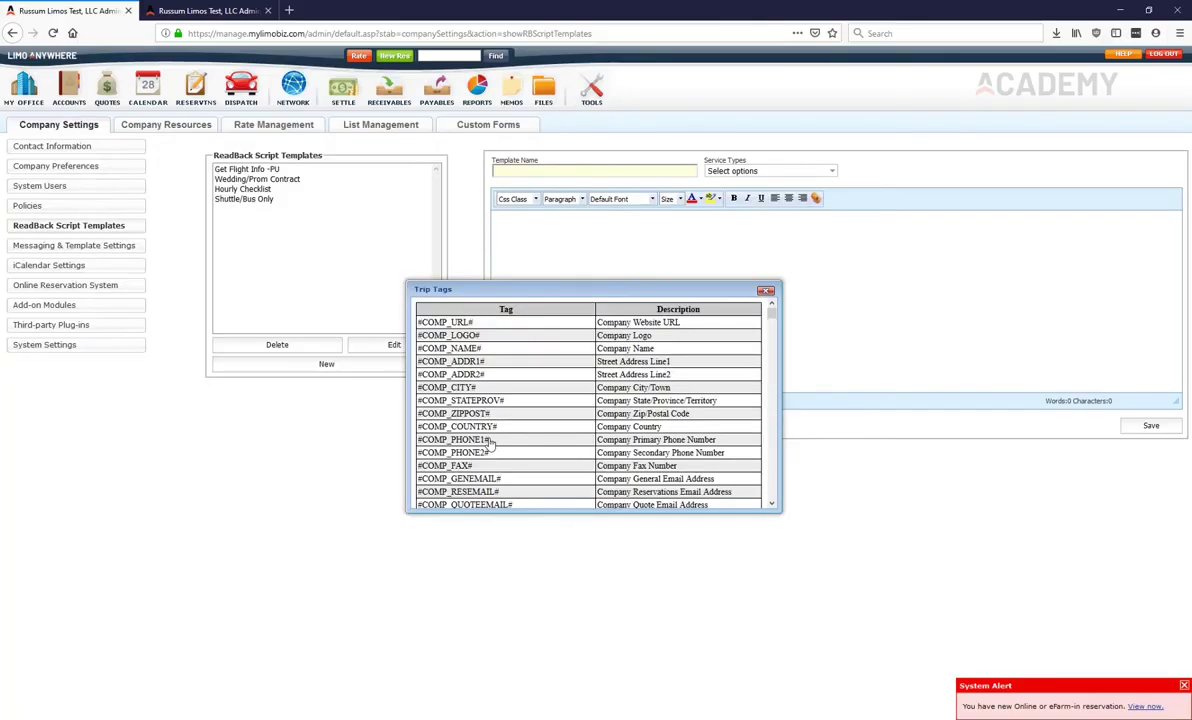
scroll(490, 443, "down", 3)
scroll(485, 445, "down", 5)
scroll(476, 448, "down", 5)
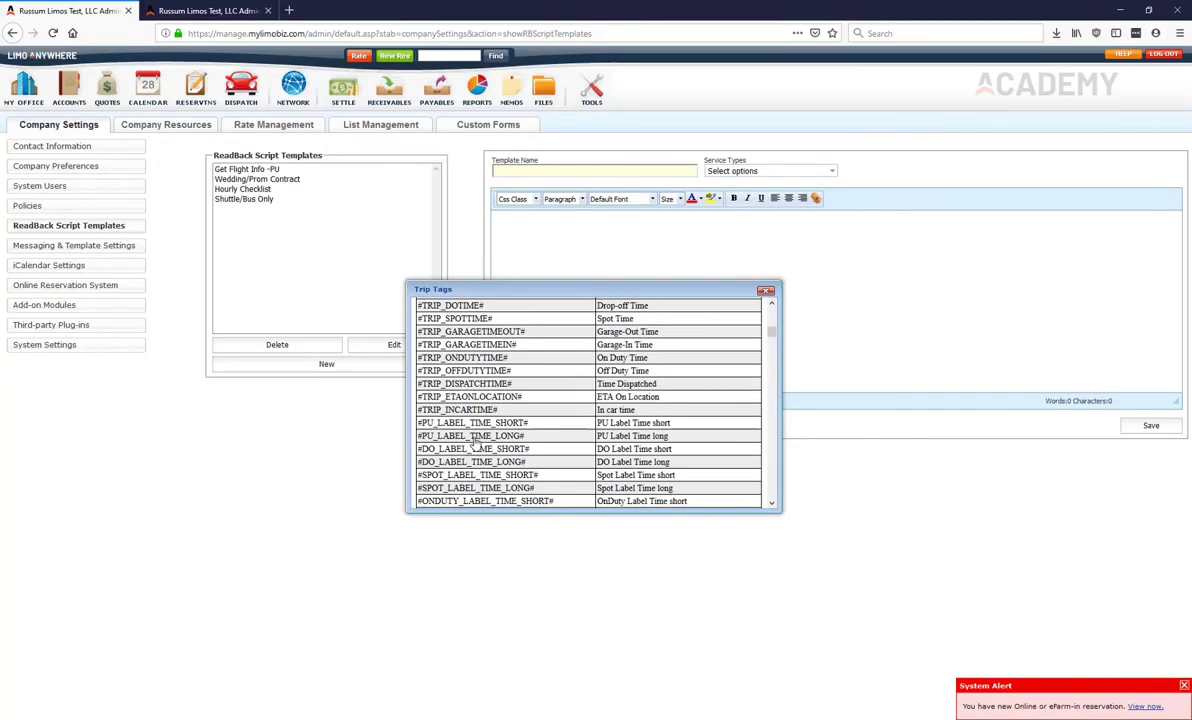
left_click(767, 293)
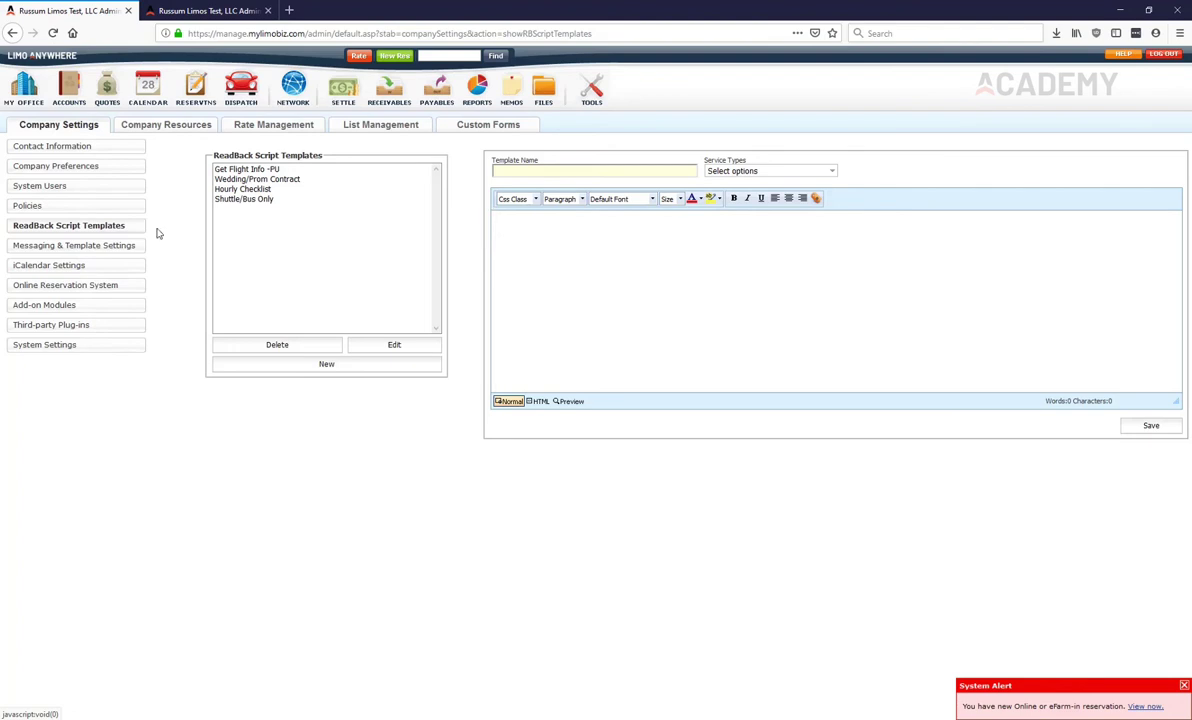
Step: Load the 'Get Flight Info -PU' template for editing, then switch to the unsaved From Airport reservation
left_click(229, 168)
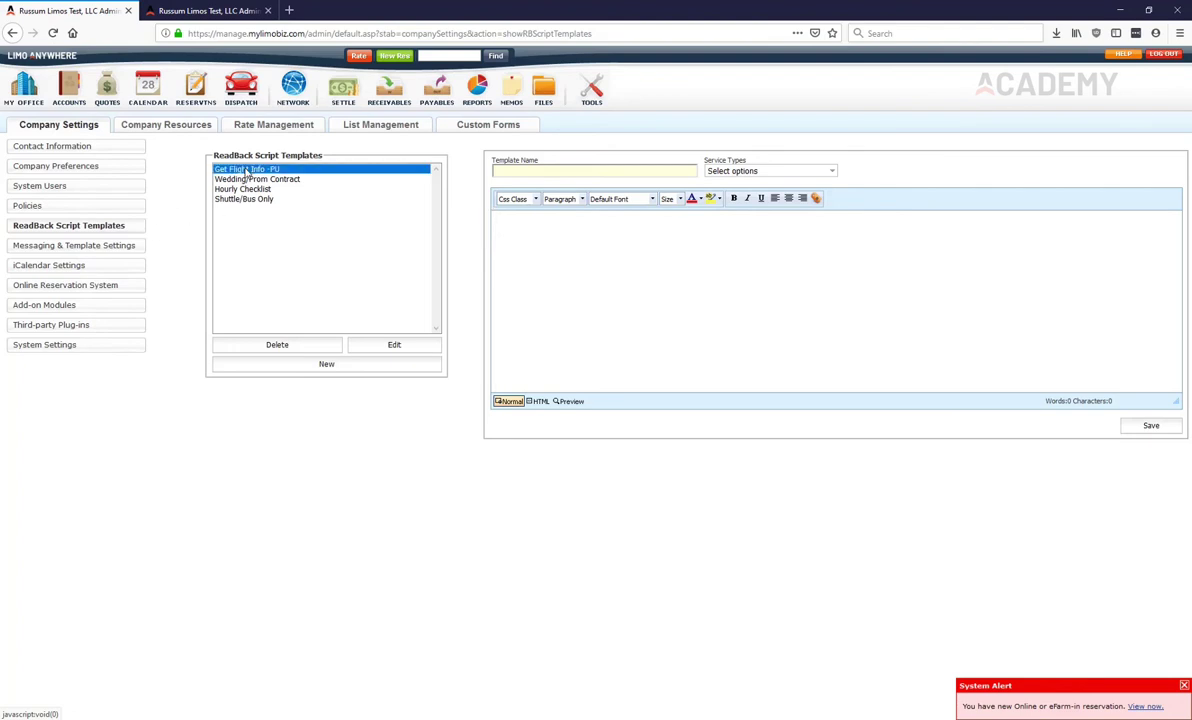
left_click(373, 347)
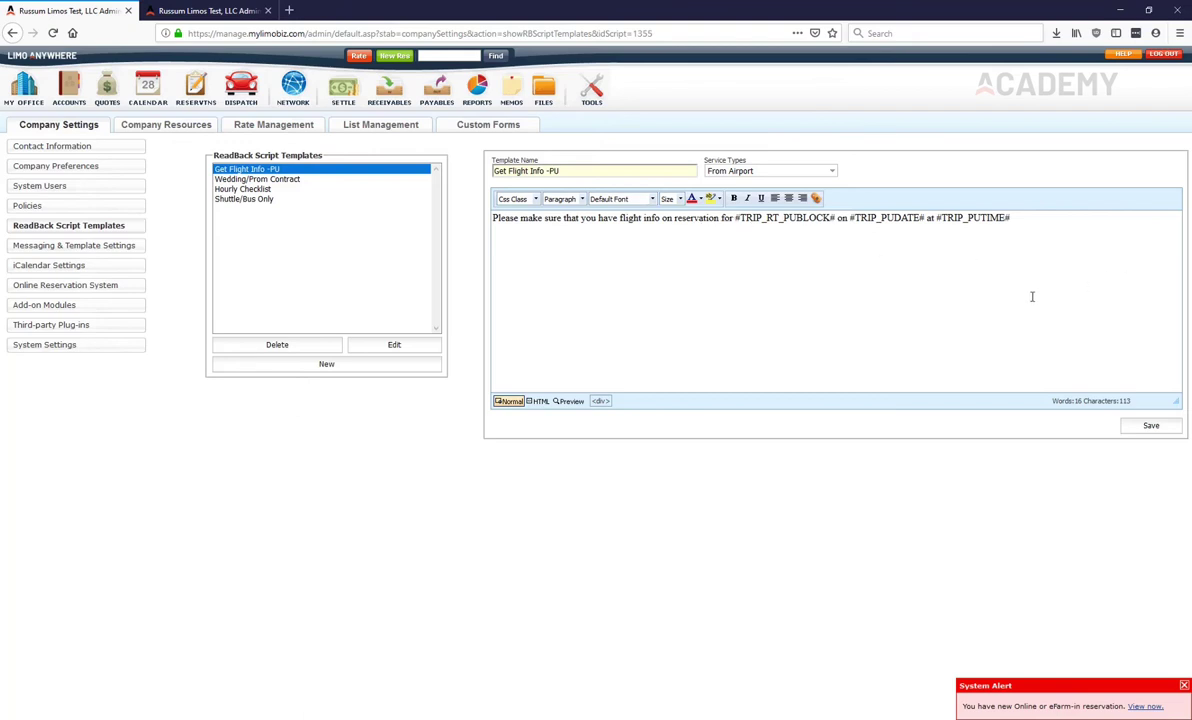
left_click(200, 10)
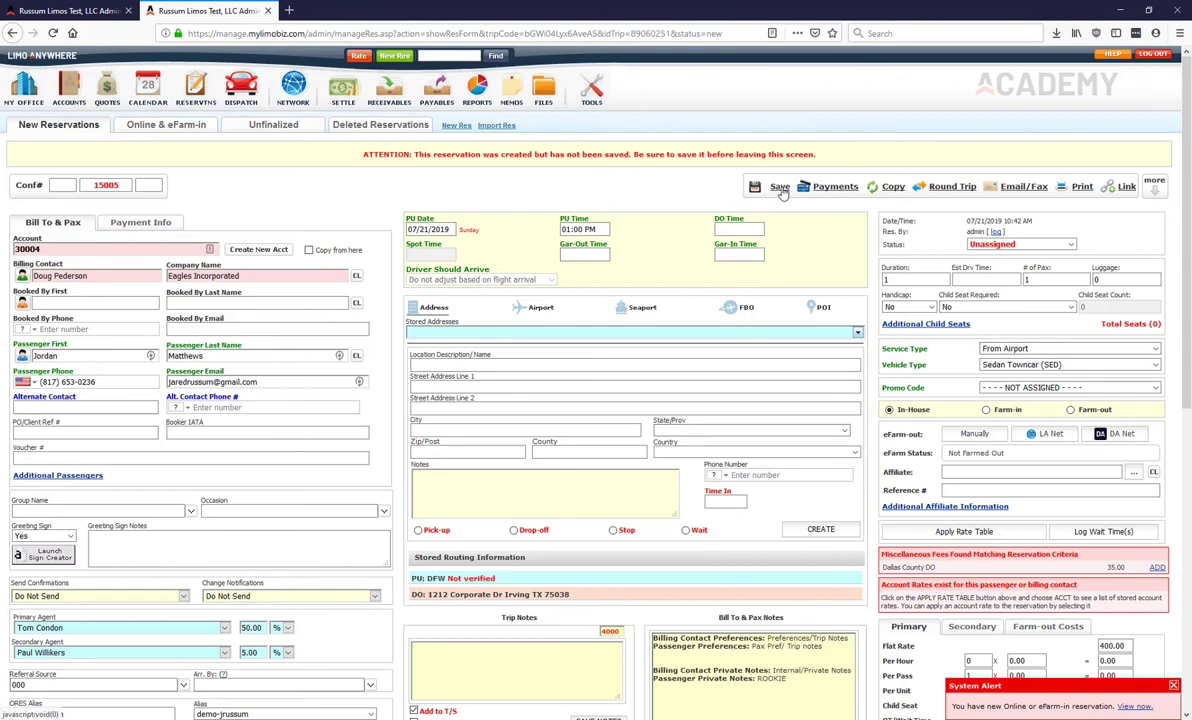
Step: Save the From Airport reservation, dismiss its flight-info ReadBack message, and return to the templates tab
left_click(779, 188)
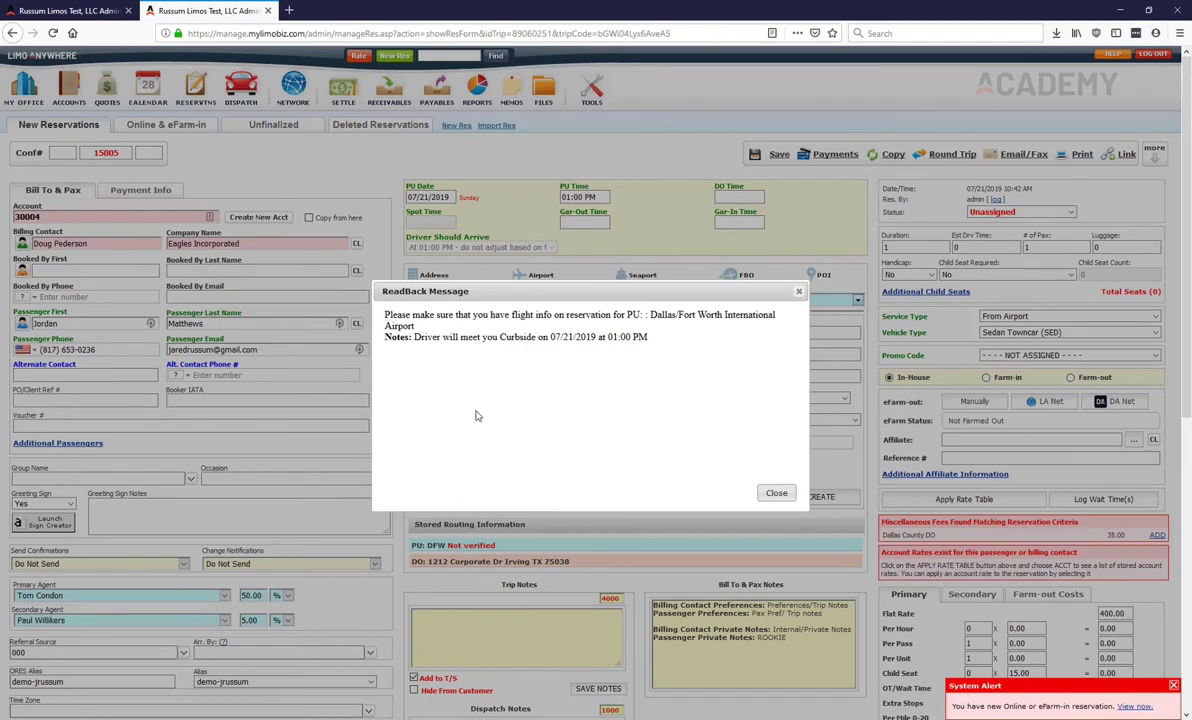
left_click(776, 492)
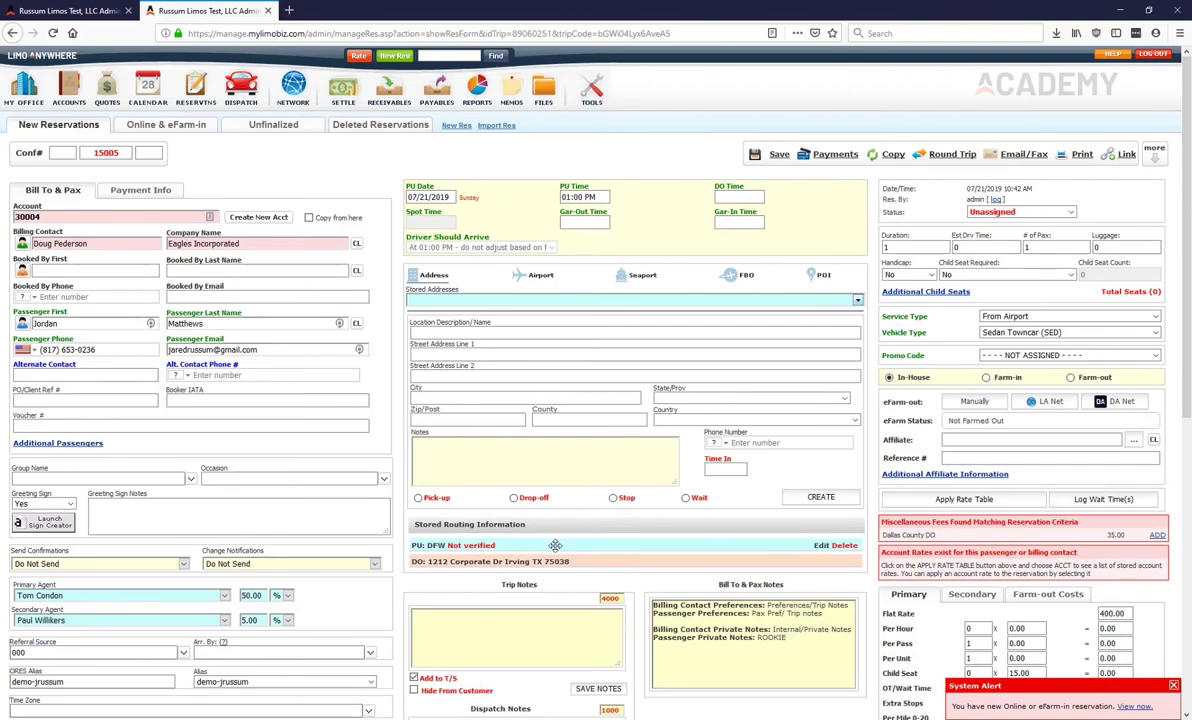
left_click(91, 14)
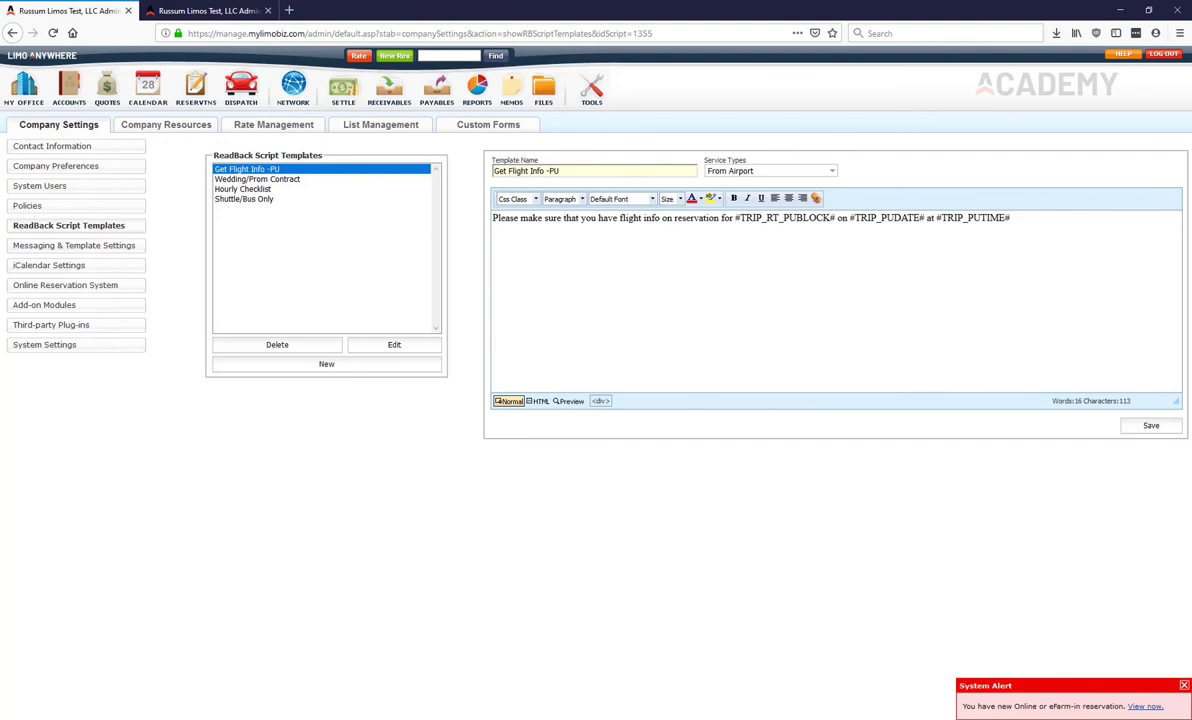
Step: Load the 'Shuttle/Bus Only' template, set for Charter and Tour, into the editor
left_click(262, 180)
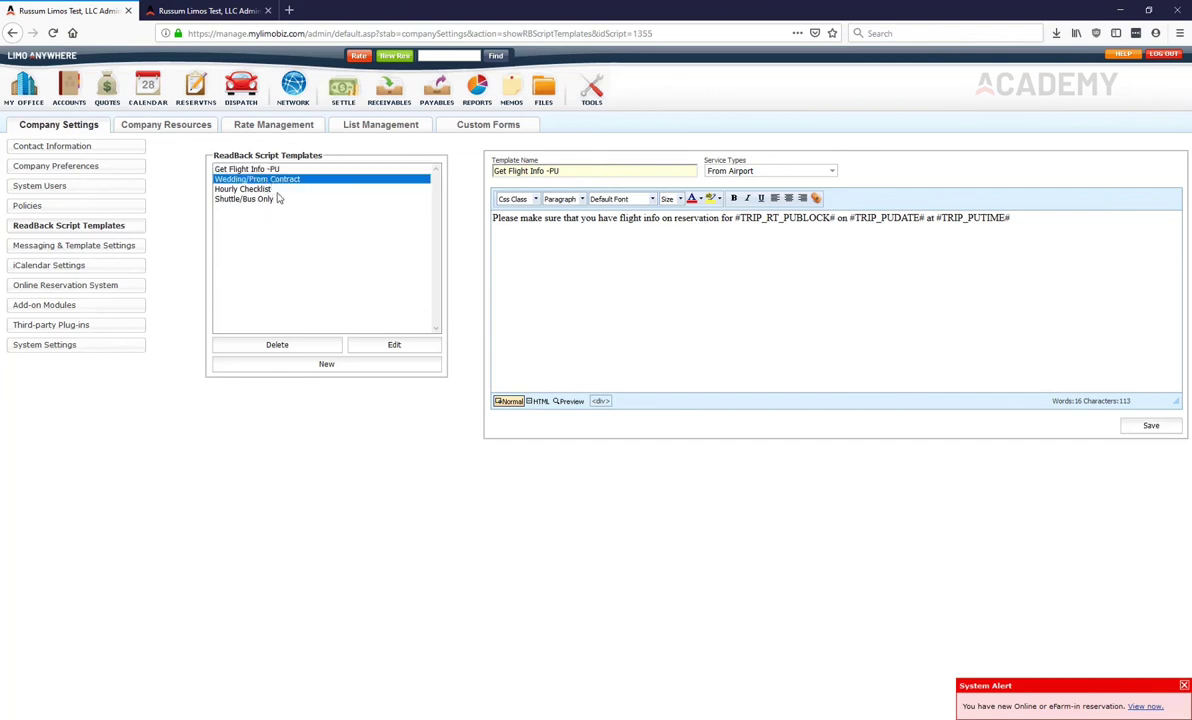
left_click(262, 189)
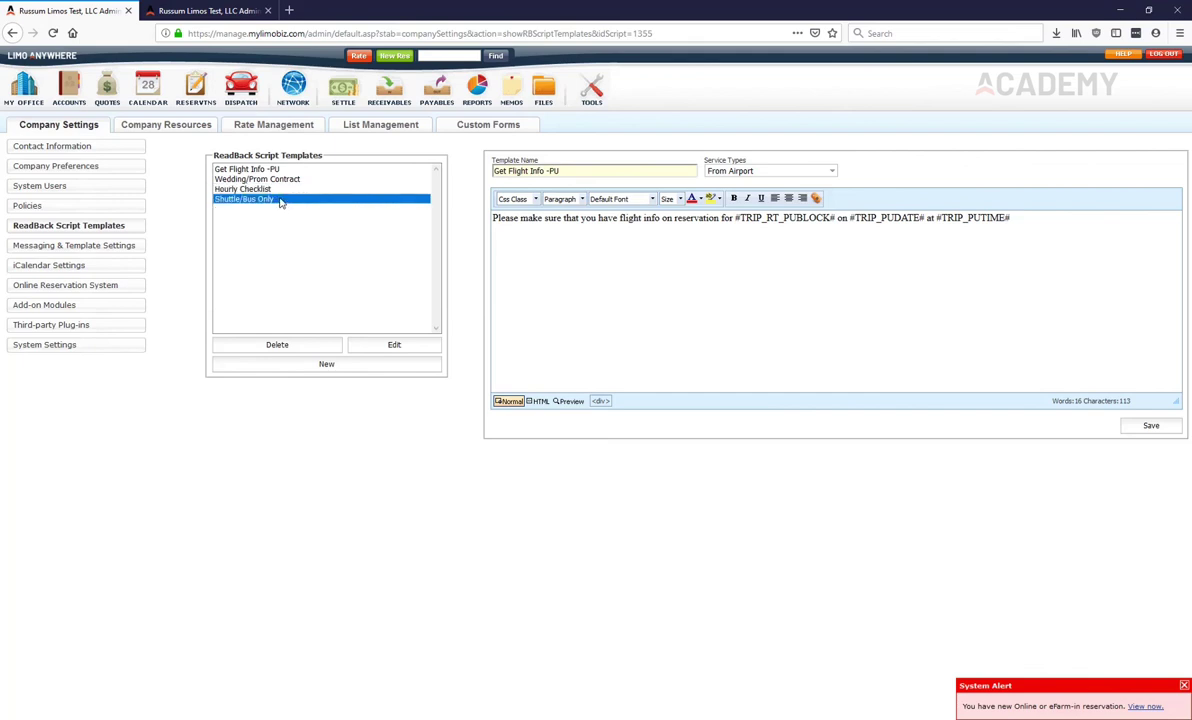
left_click(394, 344)
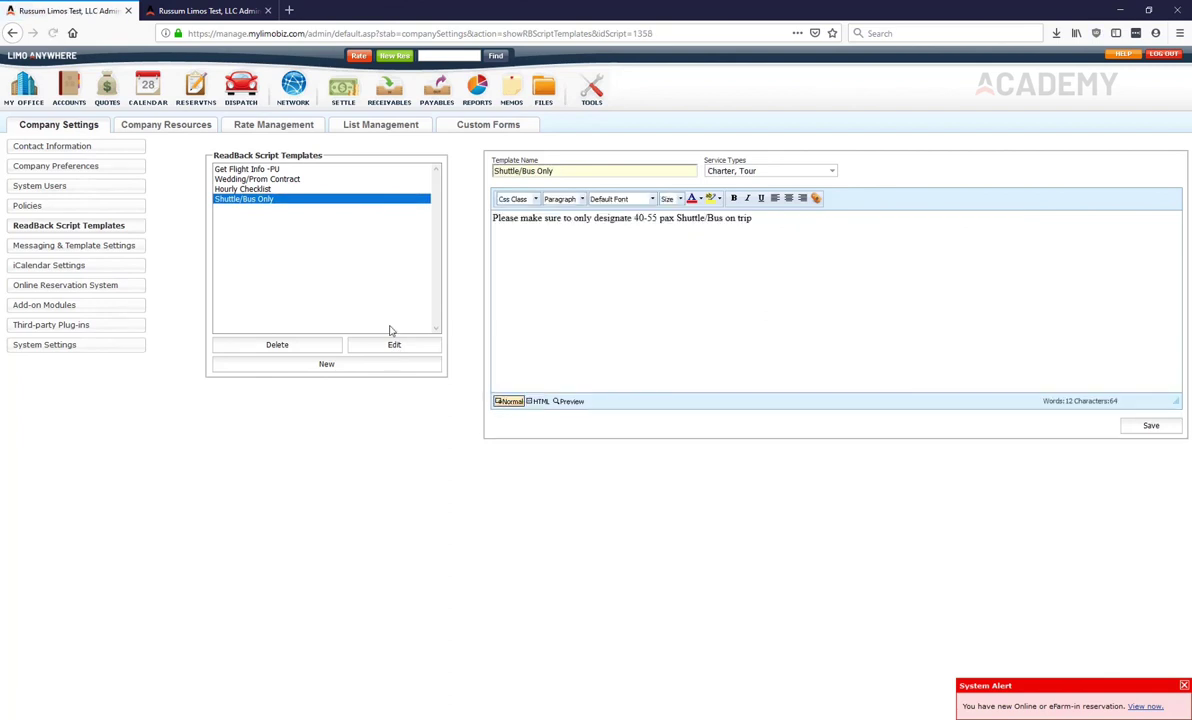